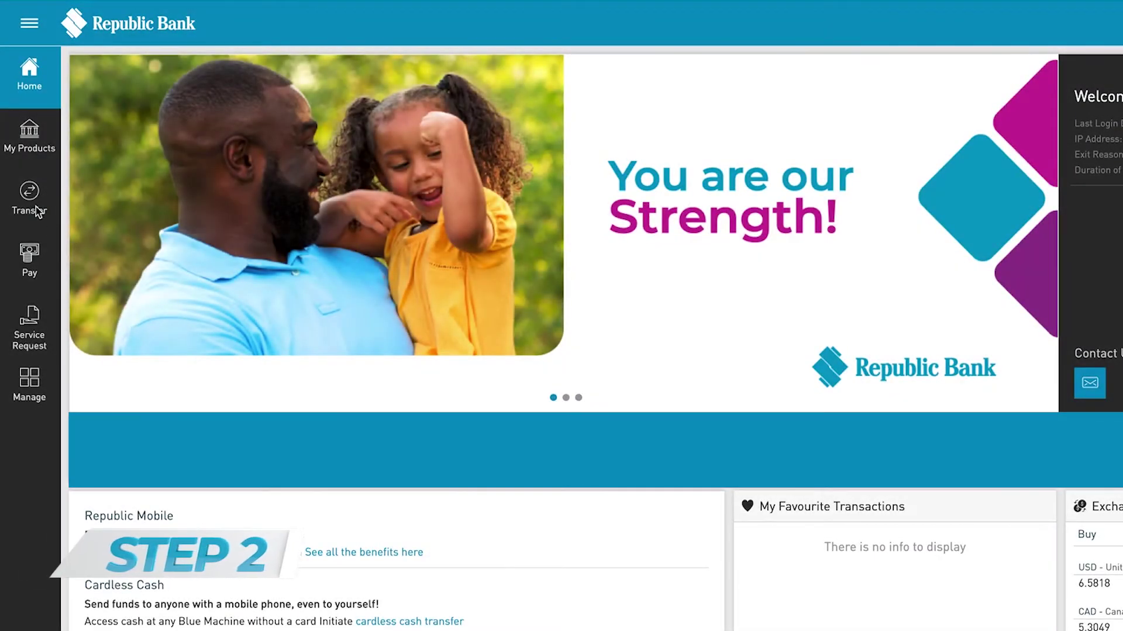
Start a Between Your Own Accounts transfer from the Transfer sidebar menu
click(40, 211)
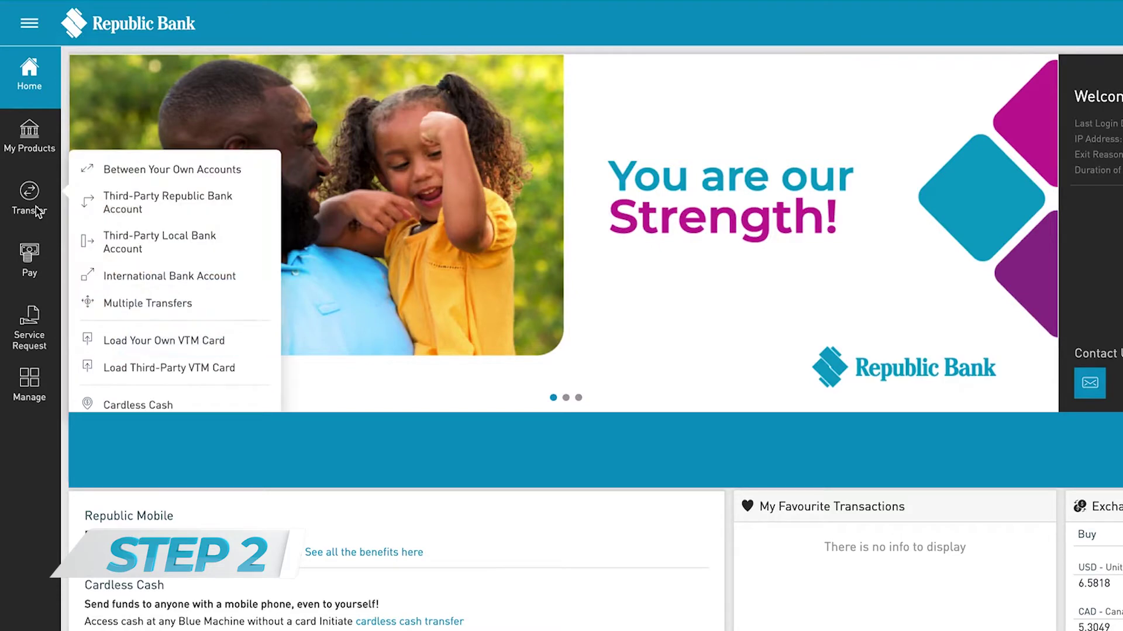
click(173, 178)
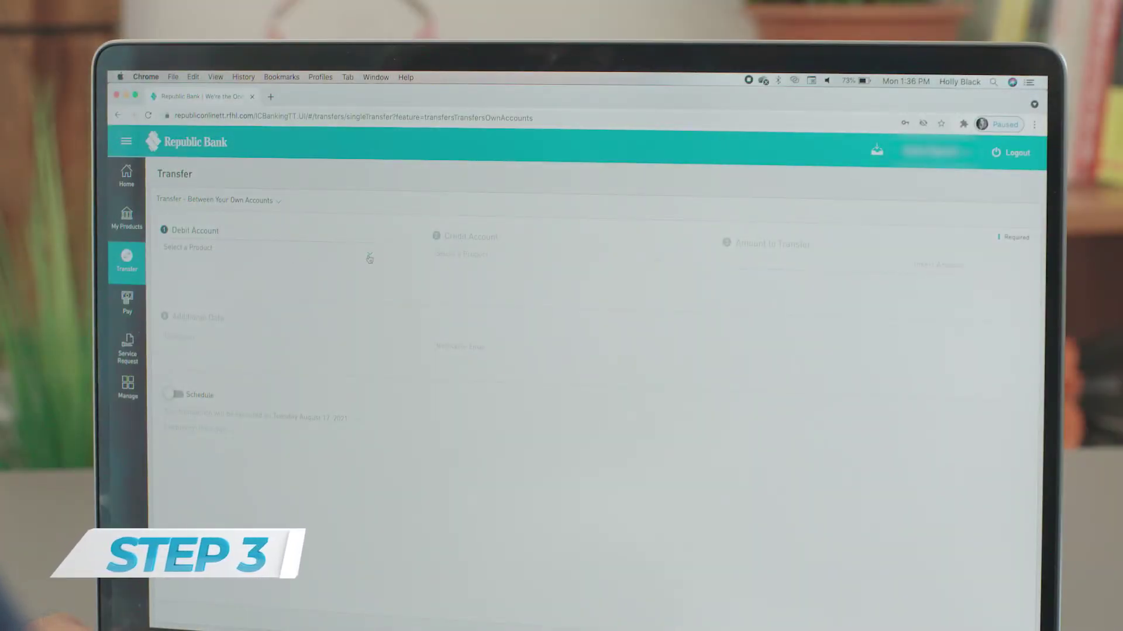
Open the Debit Account list to choose the account to debit
click(368, 255)
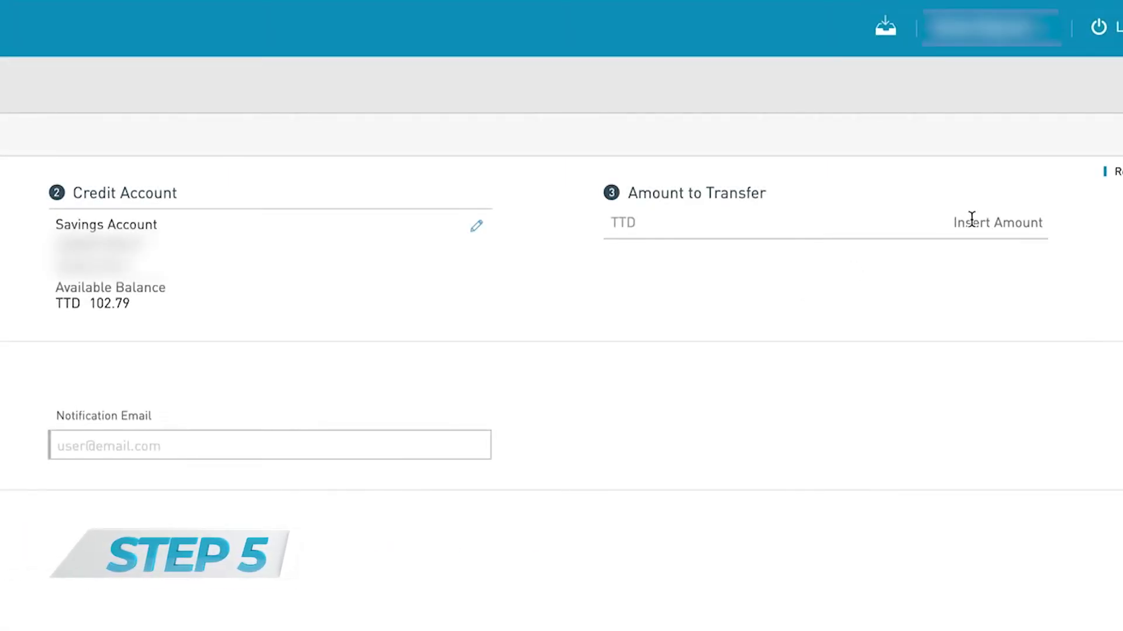
text(25)
text(0)
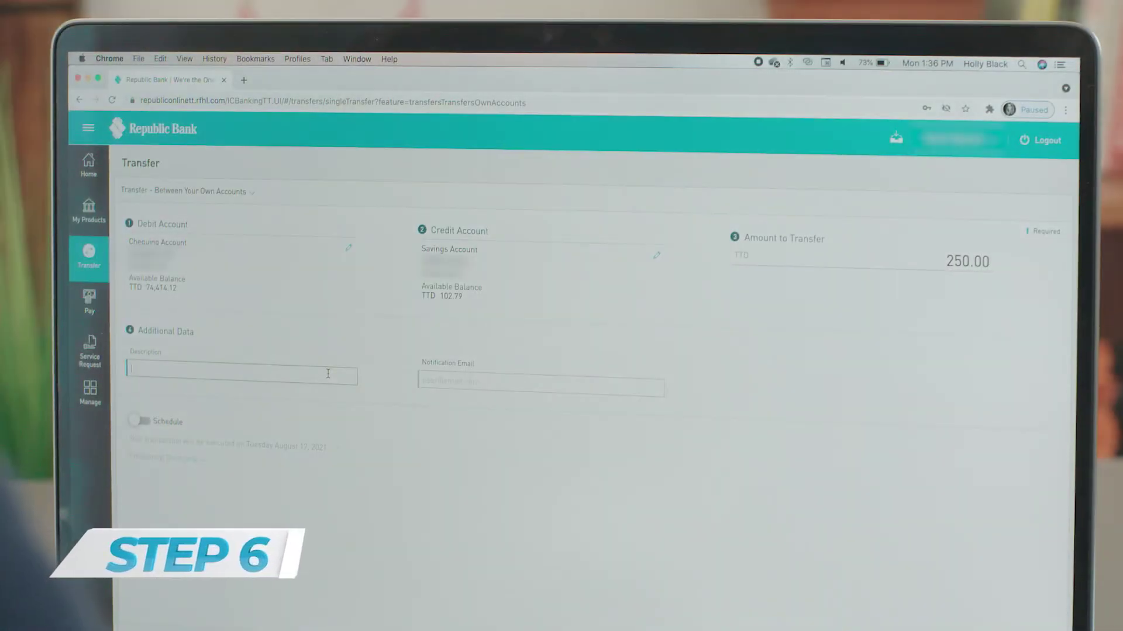
text(Tra)
text(nsfer)
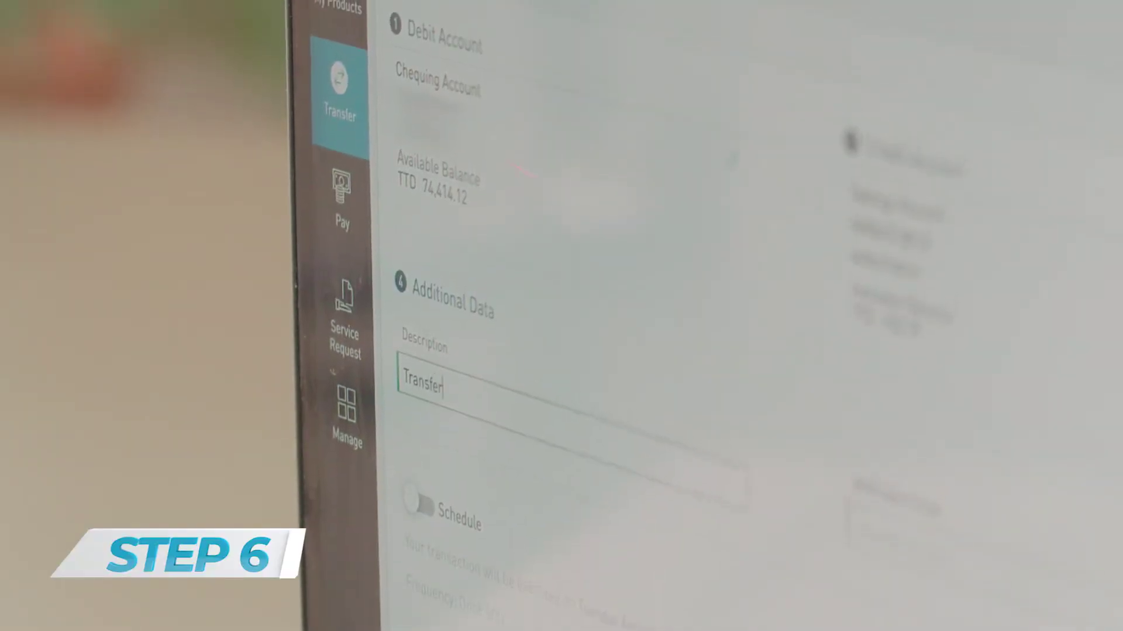
text( 16)
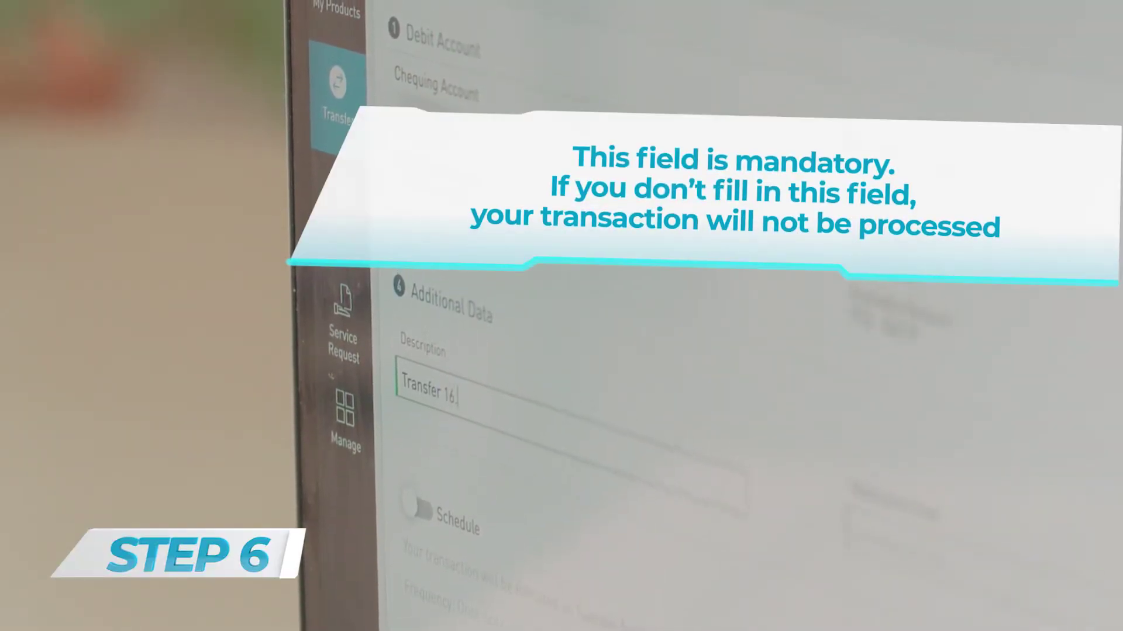
text(.08)
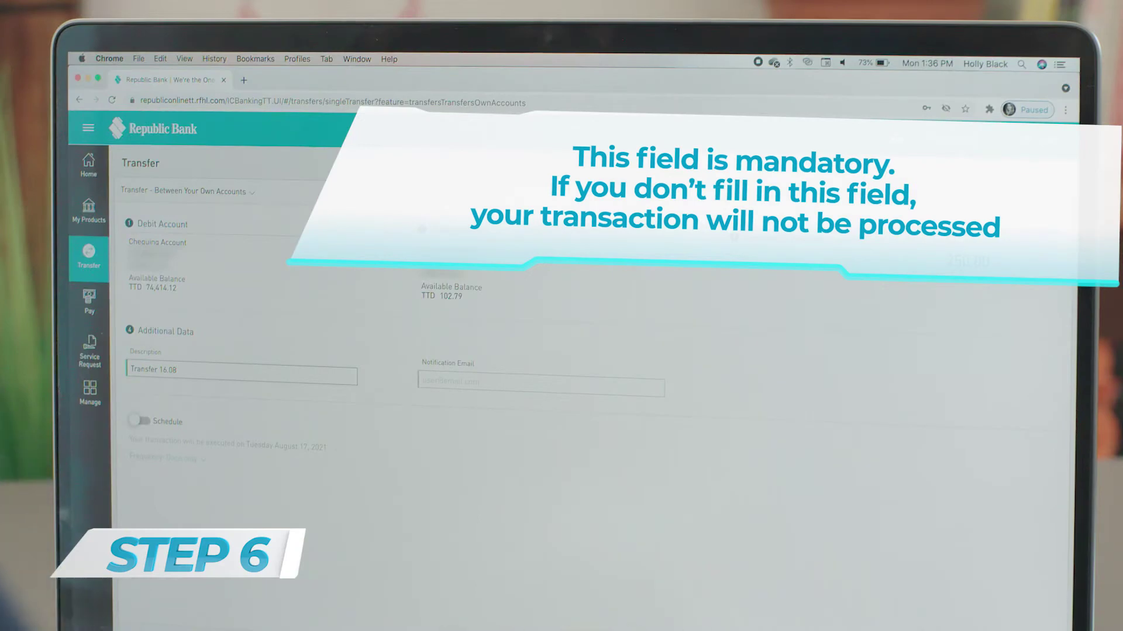